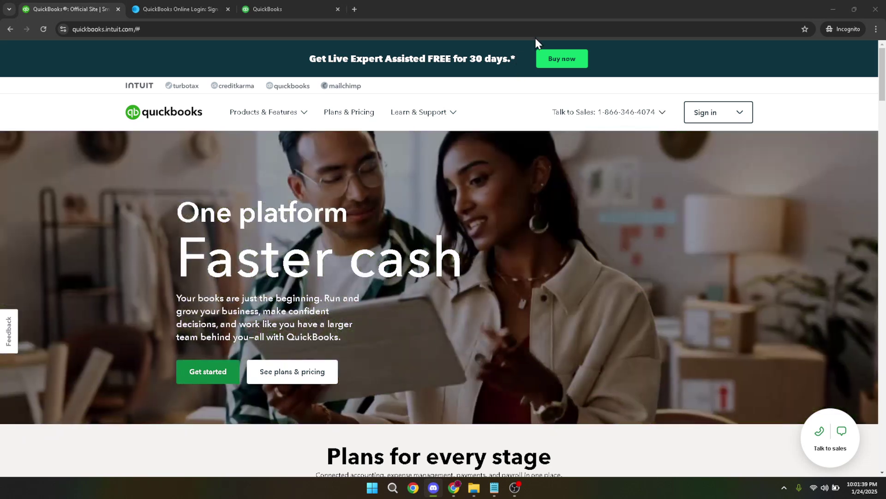
Complete the Intuit sign-in and reach the Craig's Design and Landscaping Services dashboard
click(538, 28)
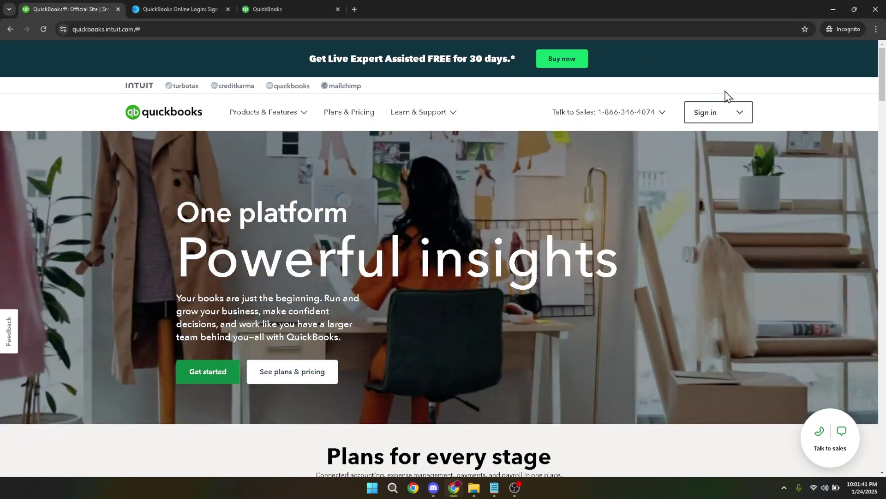
click(700, 114)
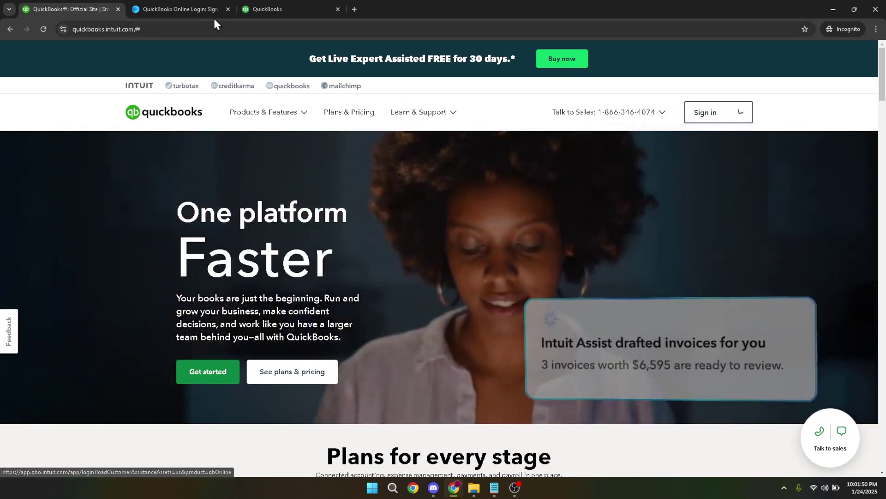
click(154, 5)
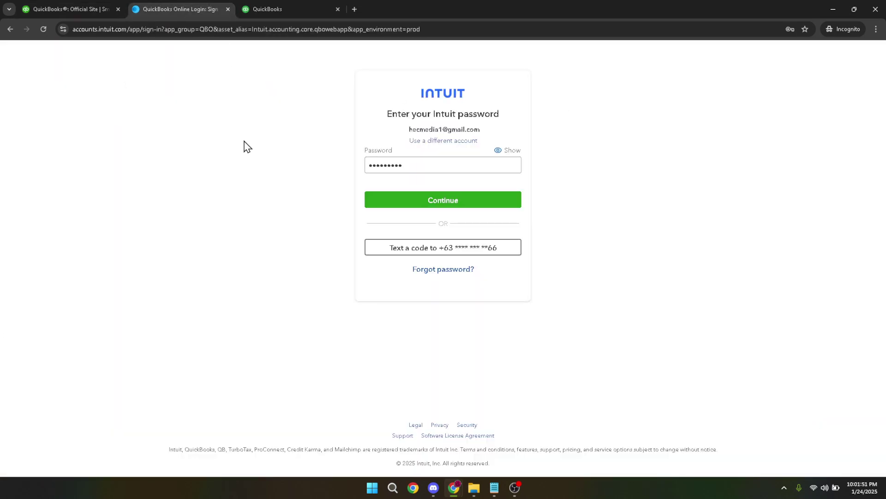
drag(429, 170, 341, 151)
drag(403, 133, 505, 129)
click(597, 145)
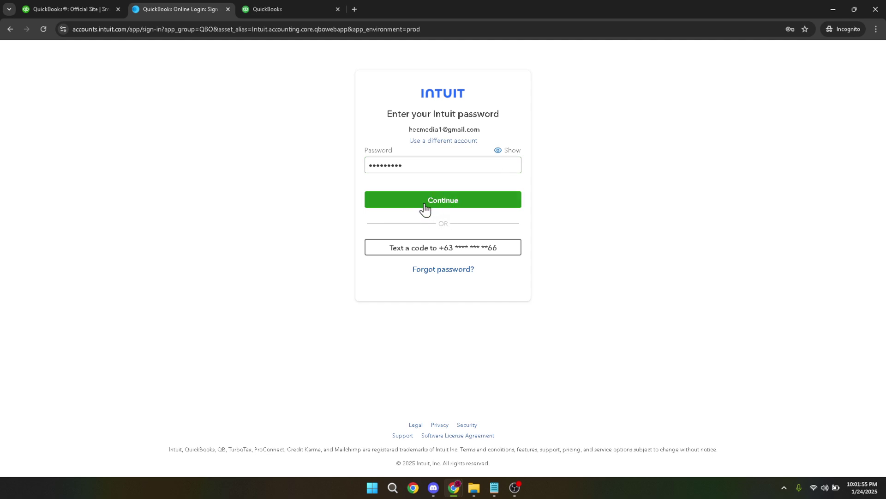
click(280, 7)
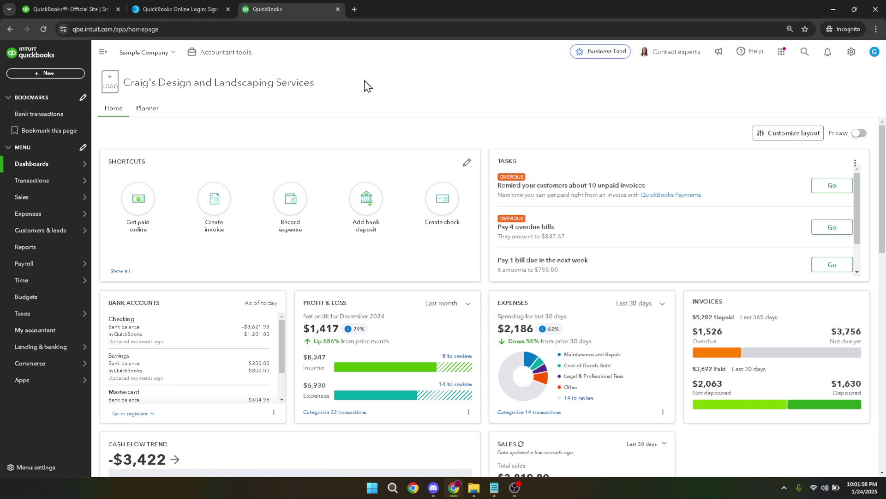
mouse_move(42, 196)
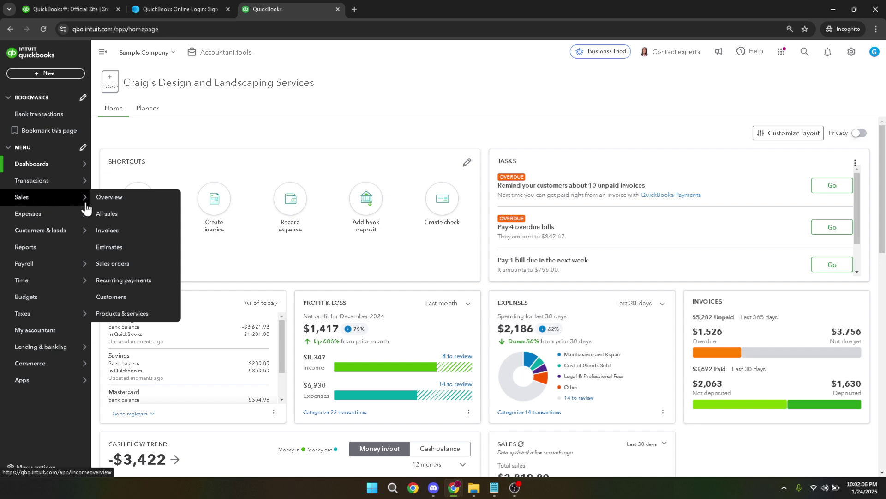
Open the Invoices list from the Sales menu
click(101, 239)
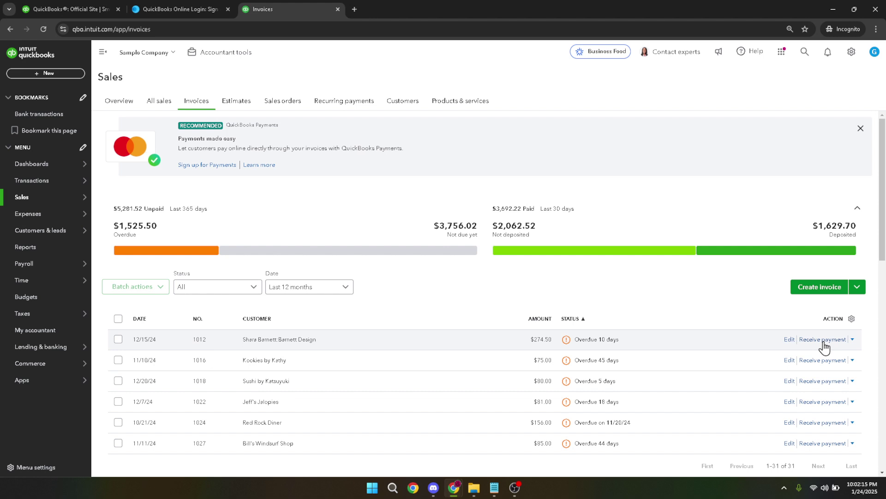
Start receiving payment on invoice 1012 and set the payment method to MasterCard
click(823, 340)
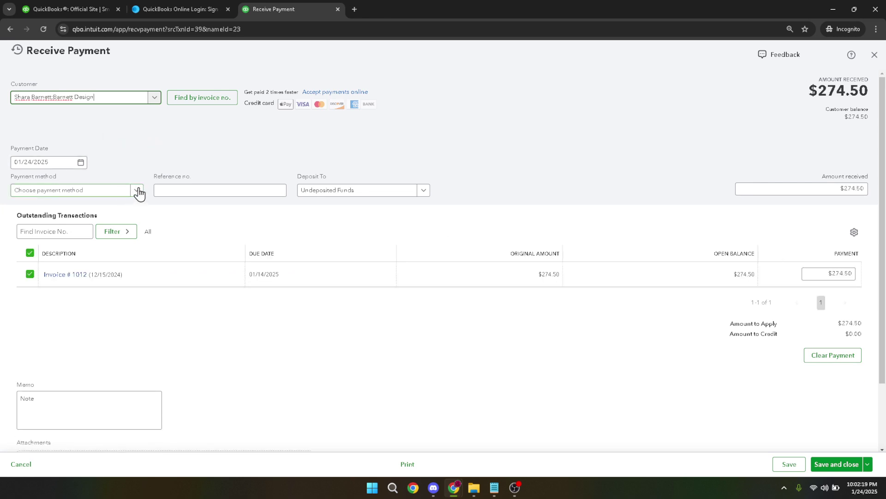
drag(60, 183, 2, 183)
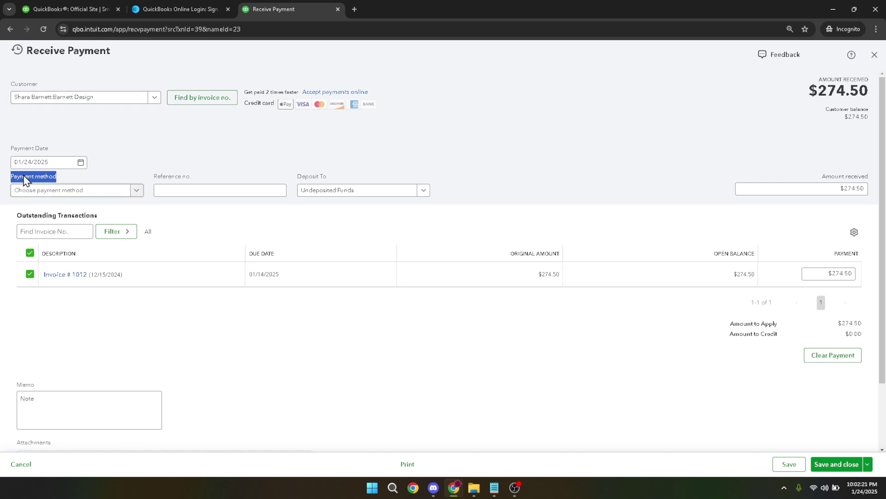
click(102, 178)
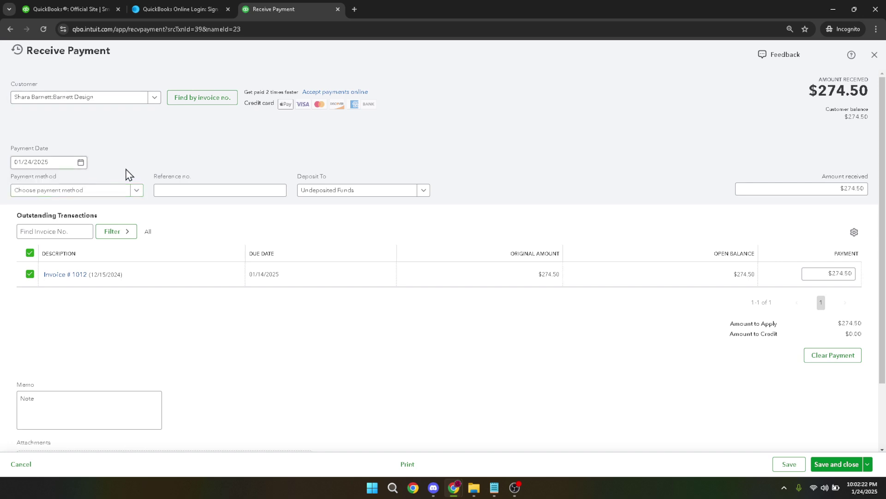
click(136, 192)
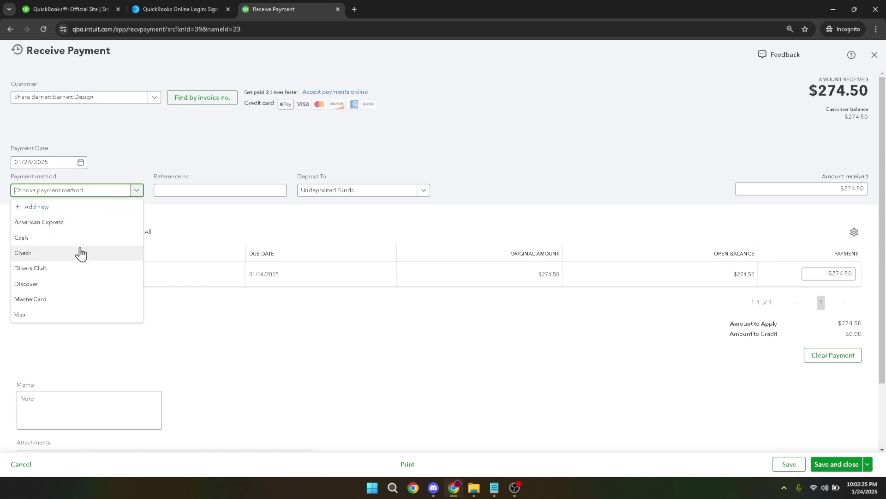
click(82, 307)
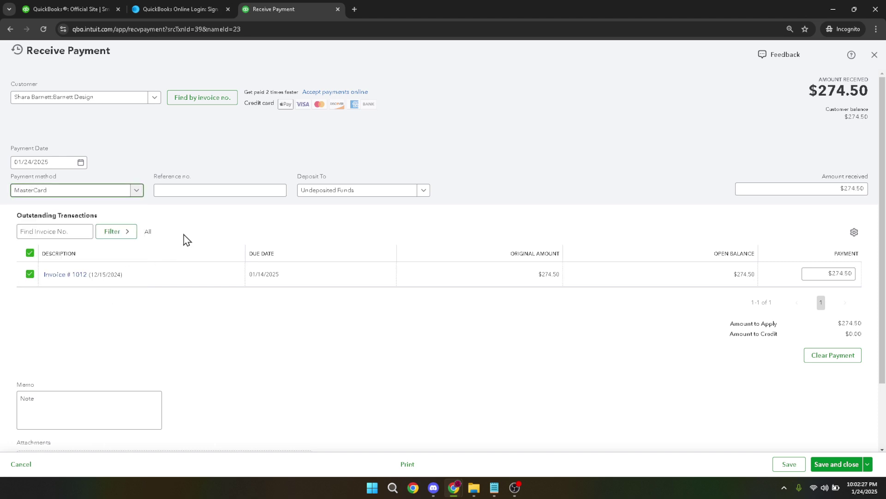
click(201, 226)
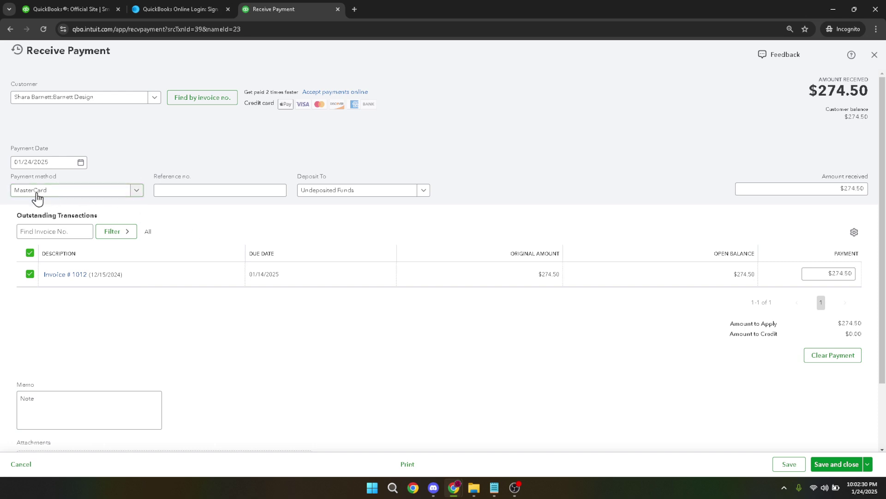
Choose Savings as the Deposit To account for the $274.50 payment
click(347, 194)
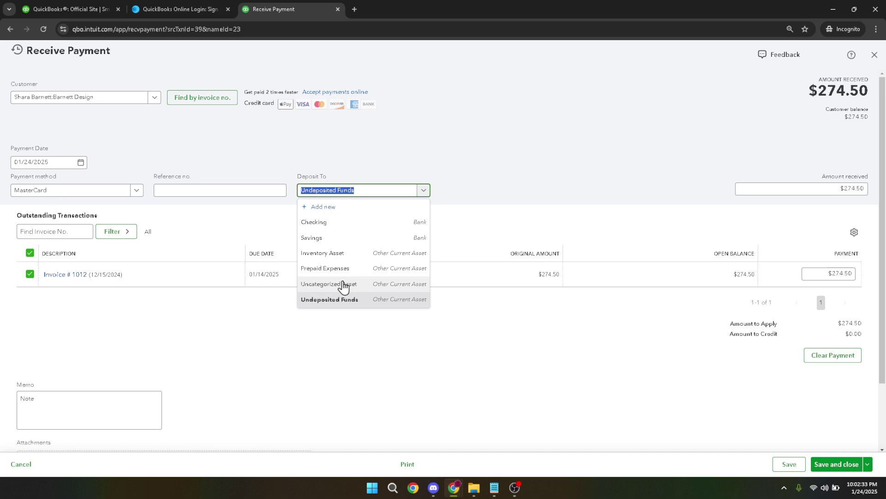
click(333, 240)
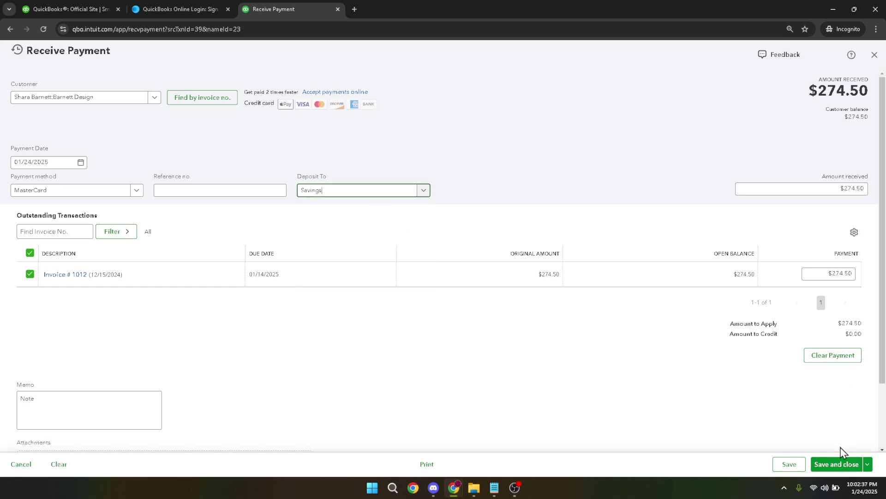
Save and close the $274.50 MasterCard payment, returning to the Invoices list
click(848, 470)
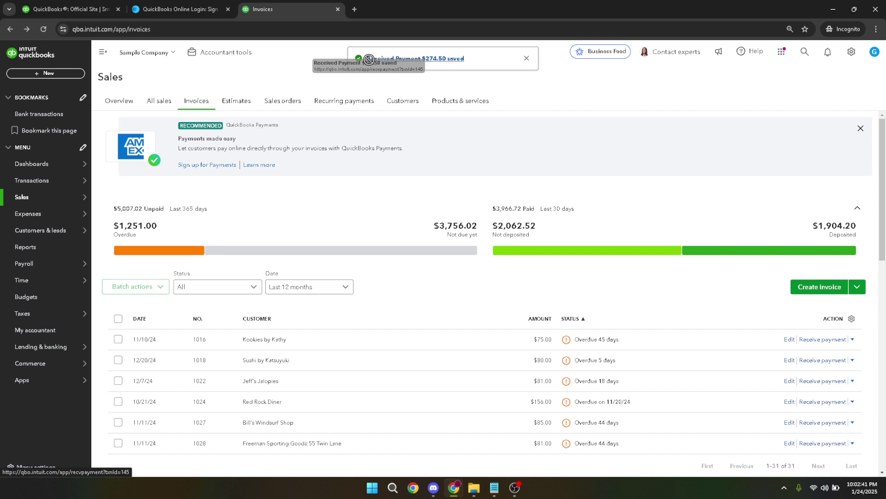
drag(476, 68, 374, 75)
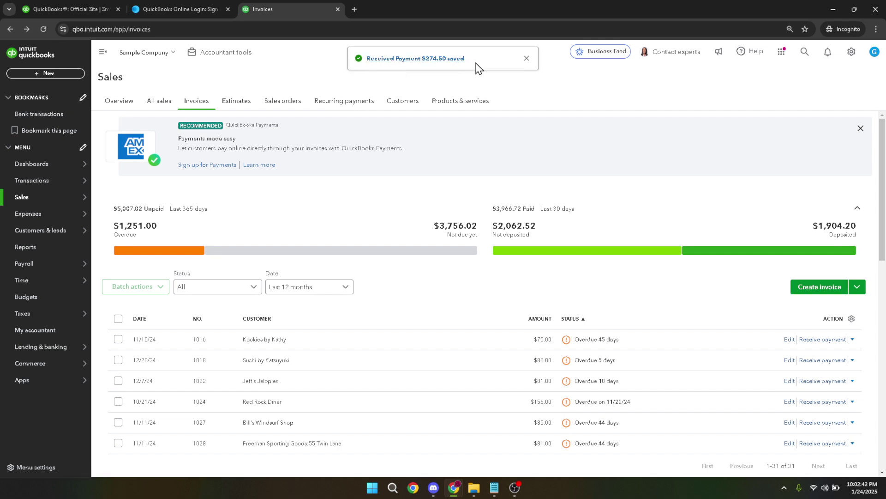